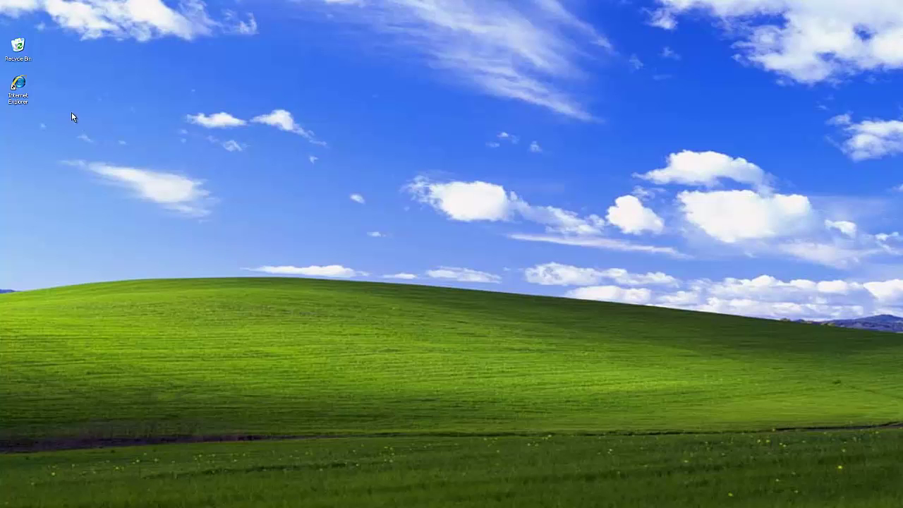
pyautogui.doubleClick(18, 86)
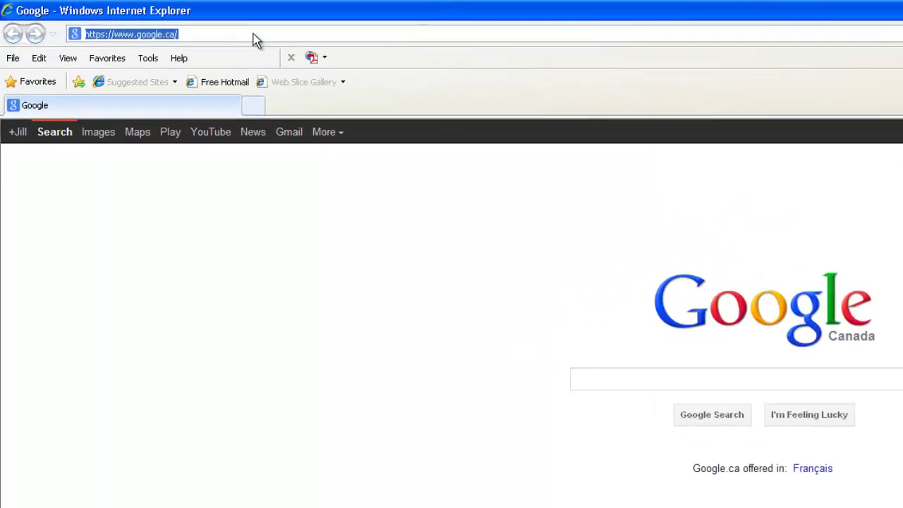
pyautogui.write('www.lumenera.com')
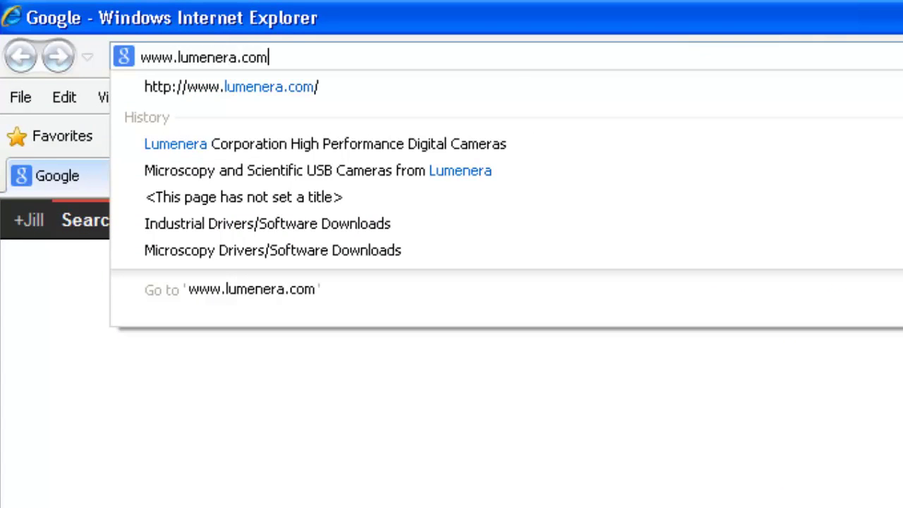
pyautogui.press('Return')
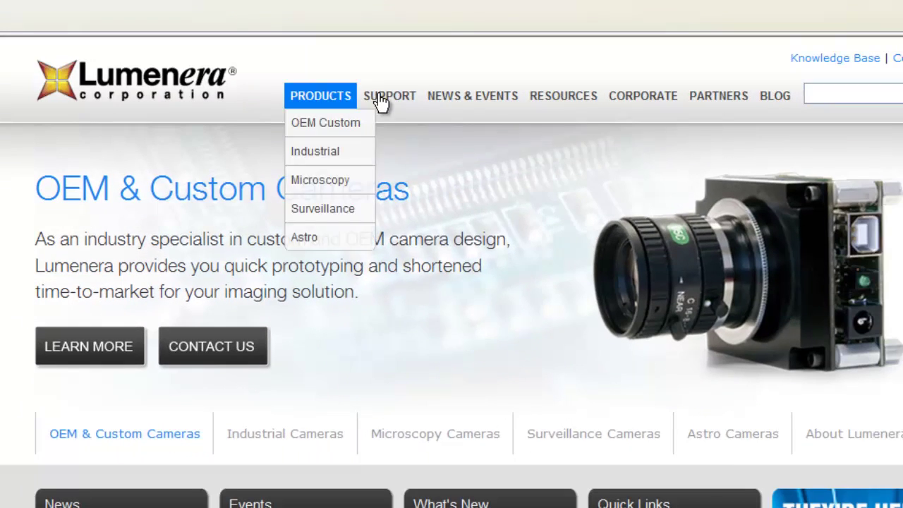
pyautogui.moveTo(380, 101)
pyautogui.moveTo(402, 121)
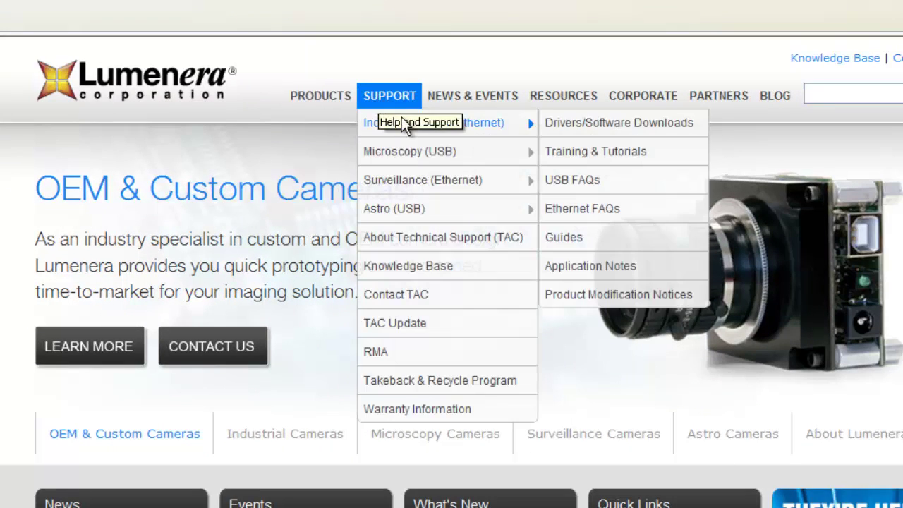
pyautogui.click(571, 123)
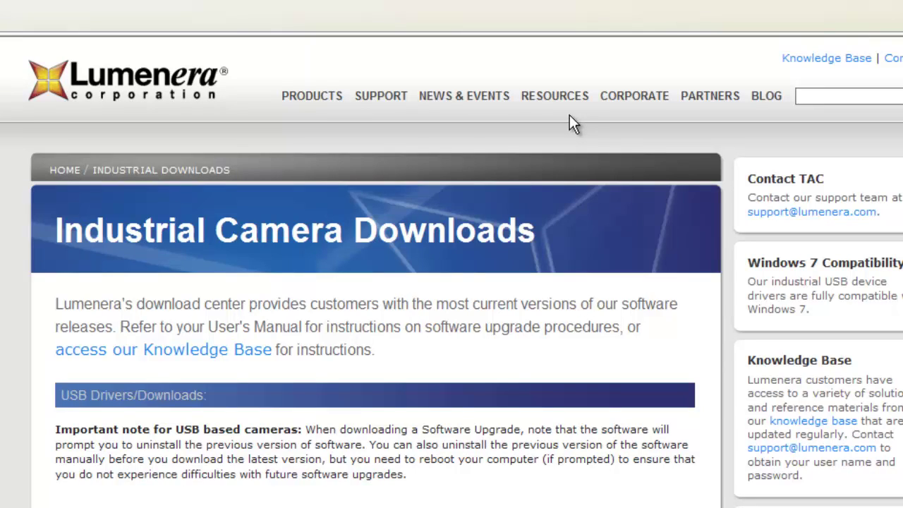
# Step: Download the LgCam Software v6.3.0 installer and save it to the desktop as LgCamSoftware-v6.3.0
pyautogui.scroll(-15, 451, 282)
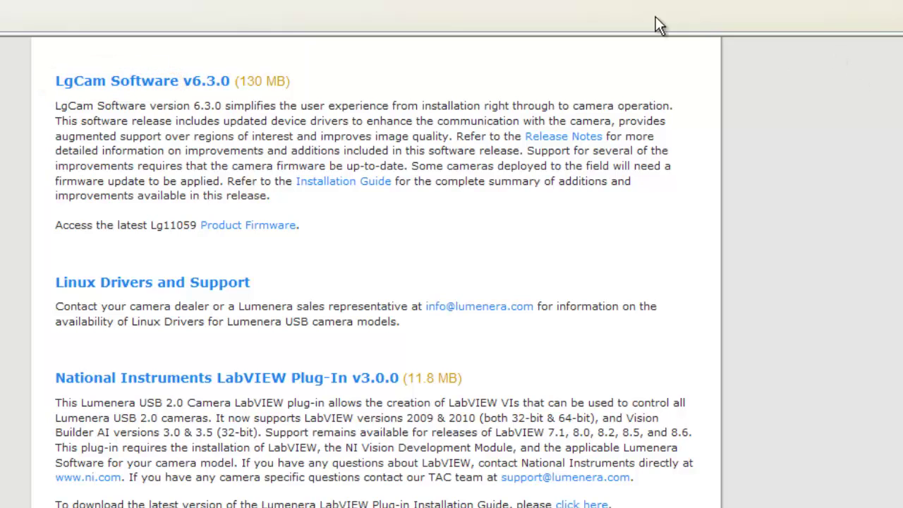
pyautogui.rightClick(209, 82)
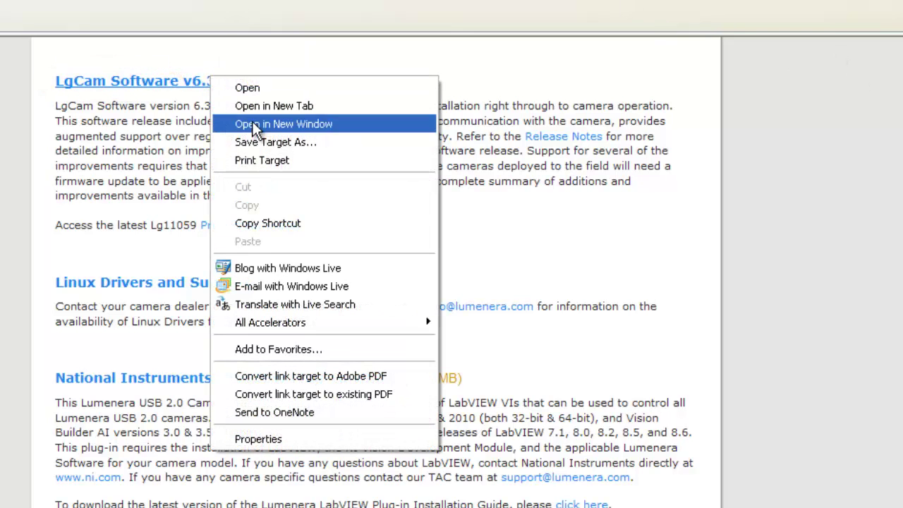
pyautogui.click(275, 142)
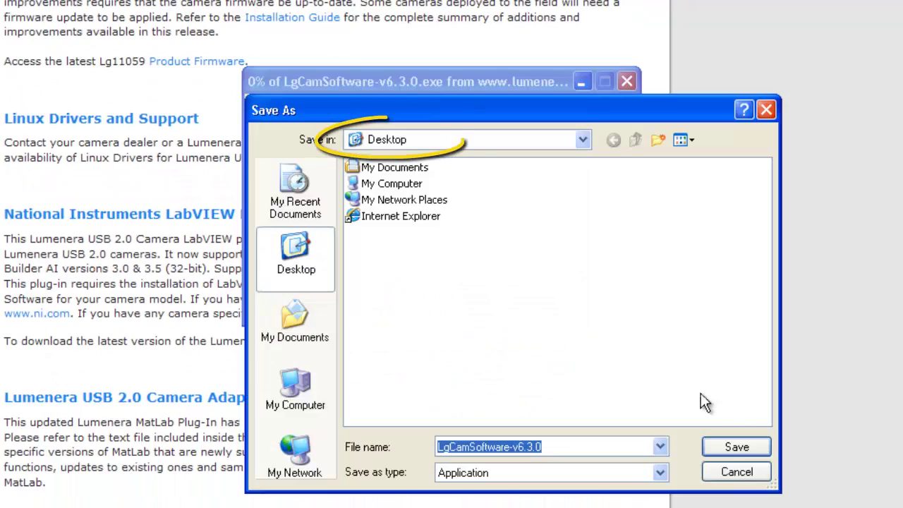
pyautogui.click(742, 447)
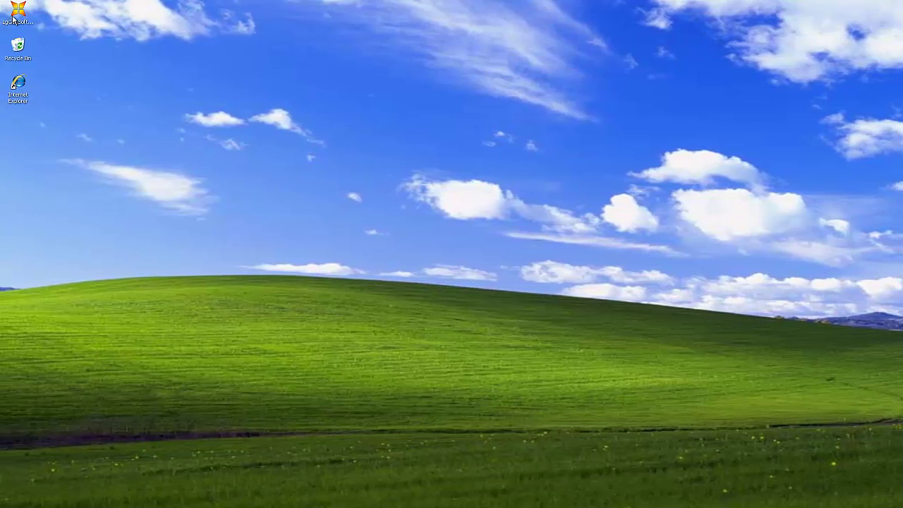
# Step: Run the downloaded LgCam Software installer from the desktop and proceed to its license agreement
pyautogui.doubleClick(10, 18)
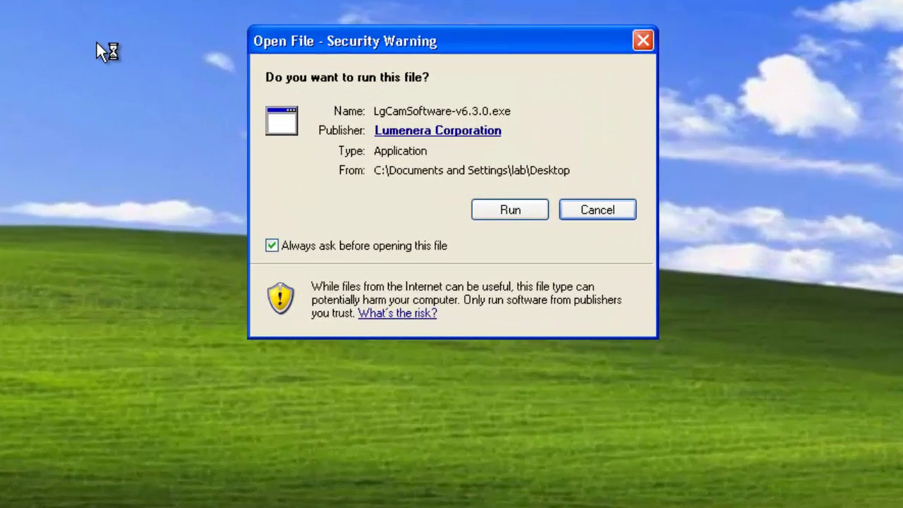
pyautogui.click(510, 209)
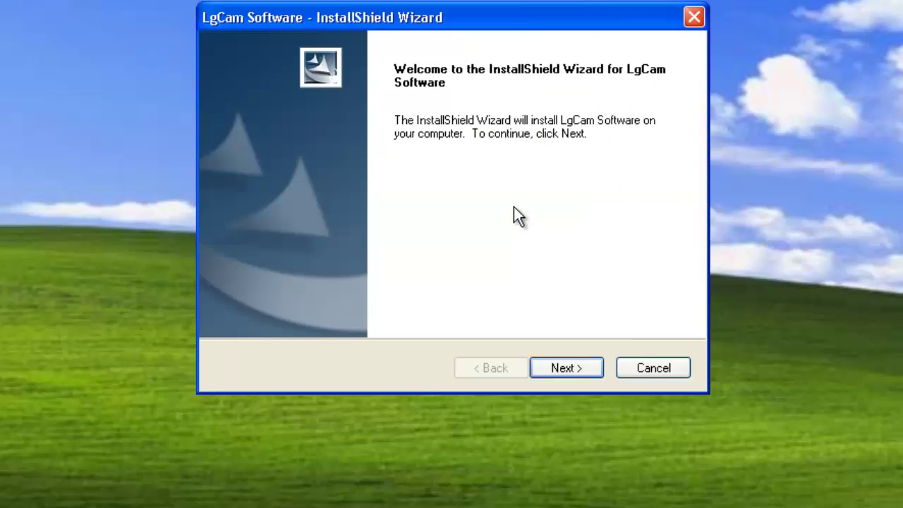
pyautogui.click(572, 371)
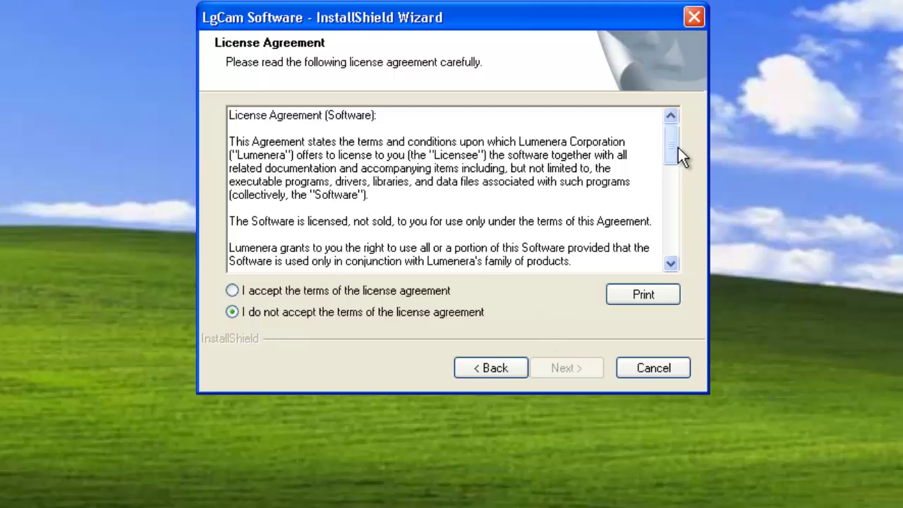
# Step: Accept the terms of the license agreement and start the LgCam Software installation, acknowledging the network driver notice
pyautogui.moveTo(672, 146); pyautogui.dragTo(663, 244)
pyautogui.click(287, 291)
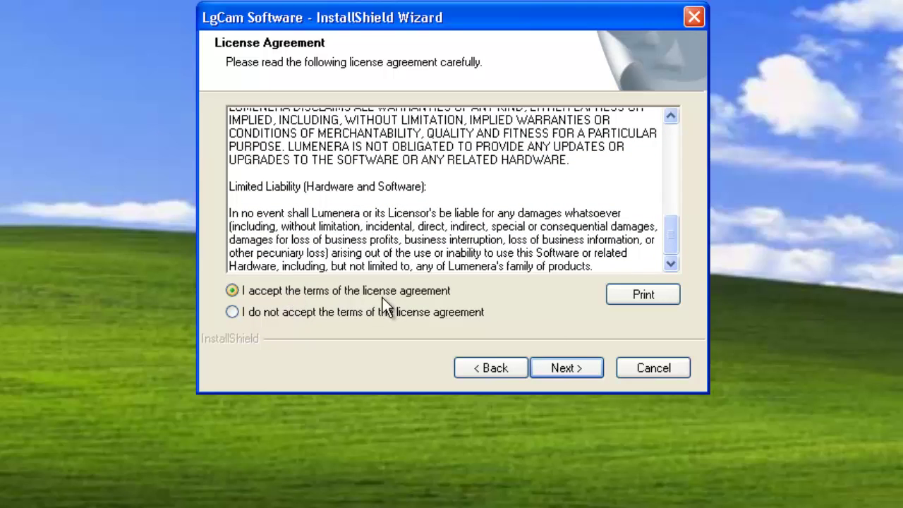
pyautogui.click(551, 370)
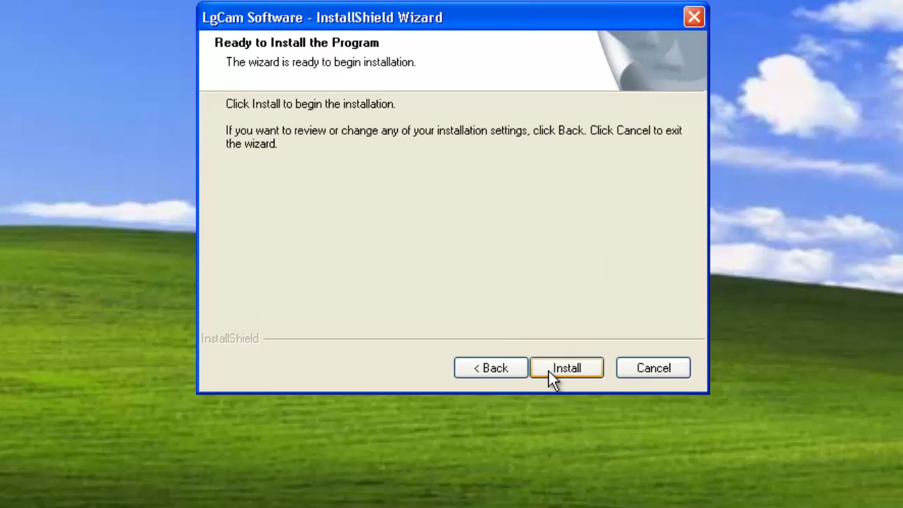
pyautogui.click(549, 371)
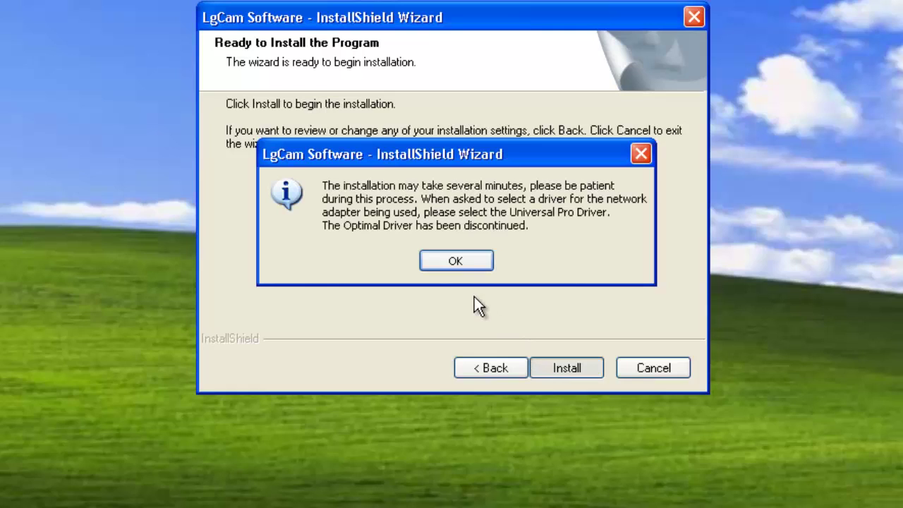
pyautogui.click(459, 261)
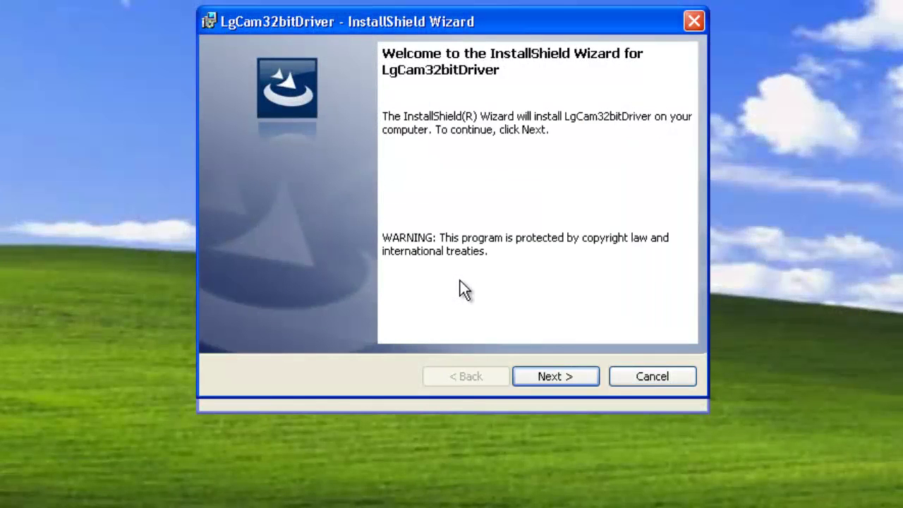
# Step: Install LgCam32bitDriver through its setup wizard and finish the wizard
pyautogui.click(572, 377)
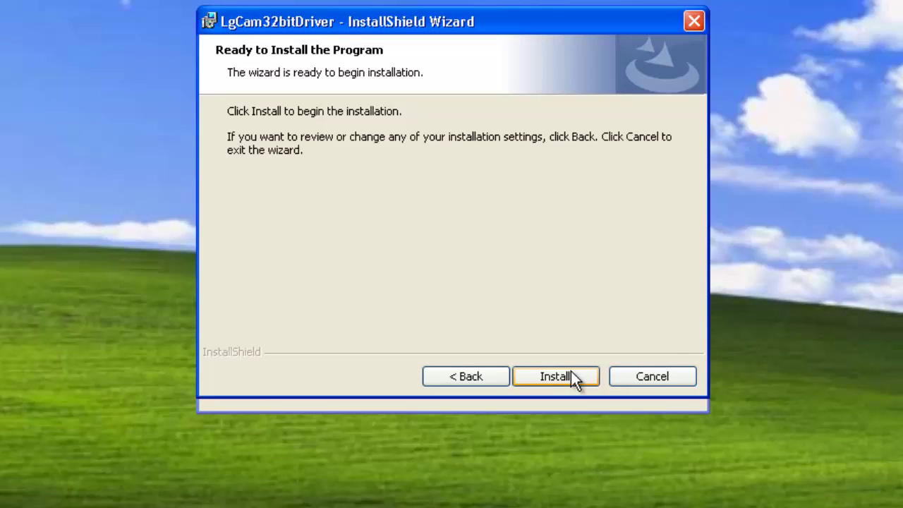
pyautogui.click(573, 377)
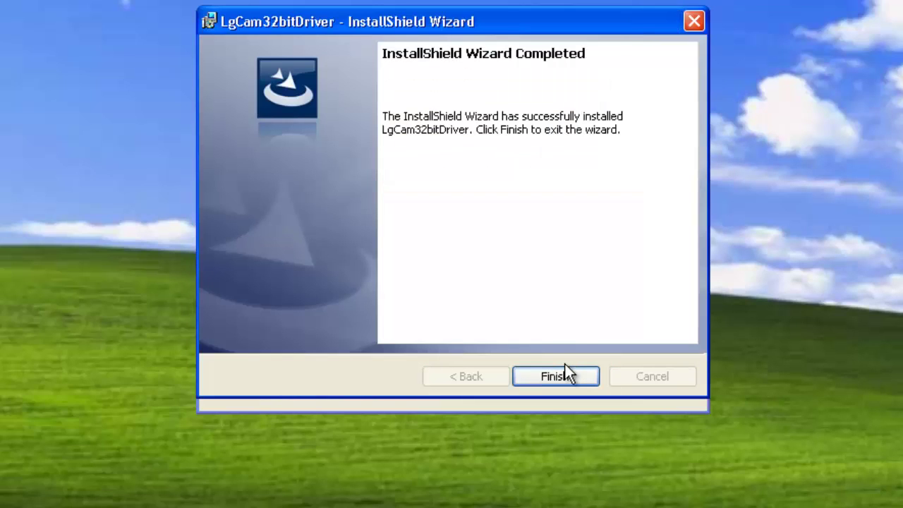
pyautogui.click(579, 374)
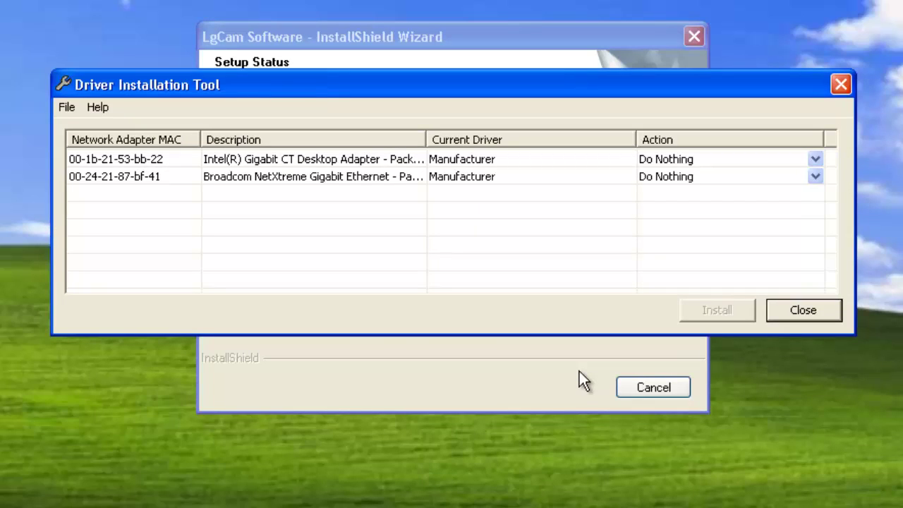
# Step: Install the eBUS Universal Pro Driver on both the Intel and Broadcom network adapters, continuing past the Windows Logo warning, and close the driver tool
pyautogui.click(815, 159)
pyautogui.click(804, 192)
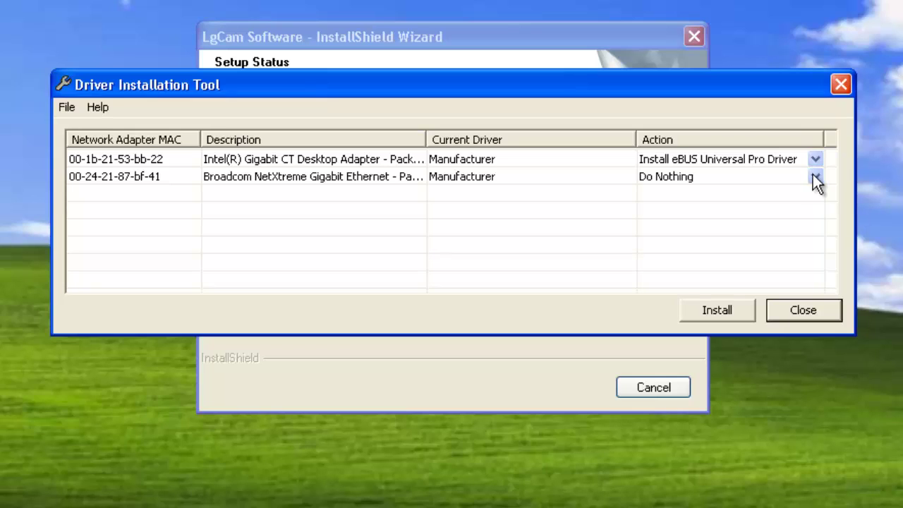
pyautogui.click(814, 176)
pyautogui.click(790, 209)
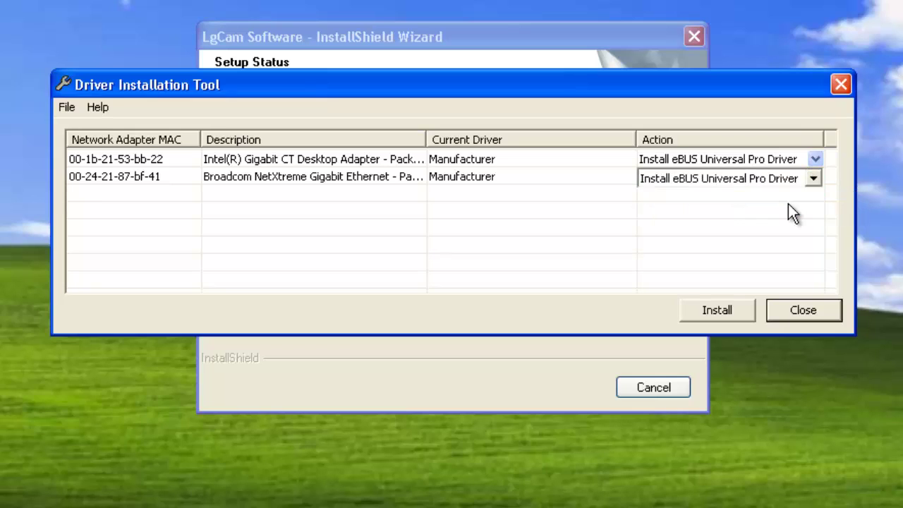
pyautogui.click(732, 308)
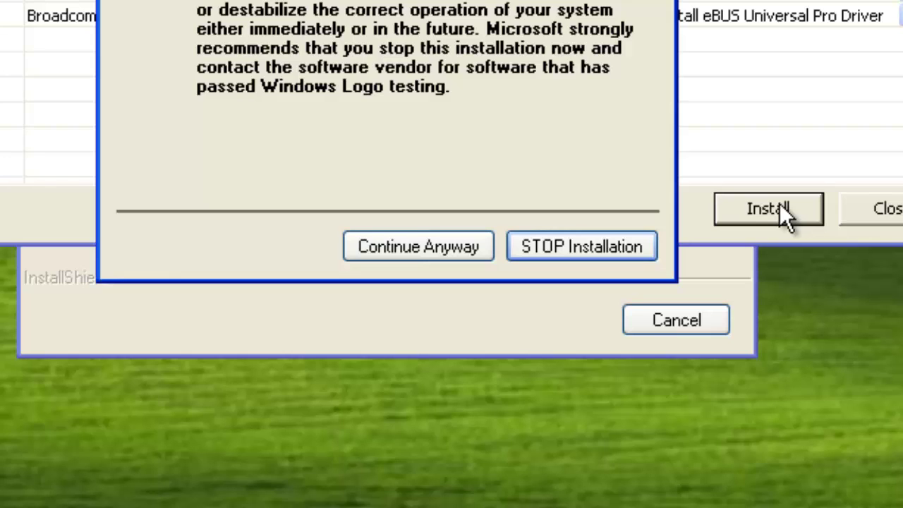
pyautogui.click(465, 247)
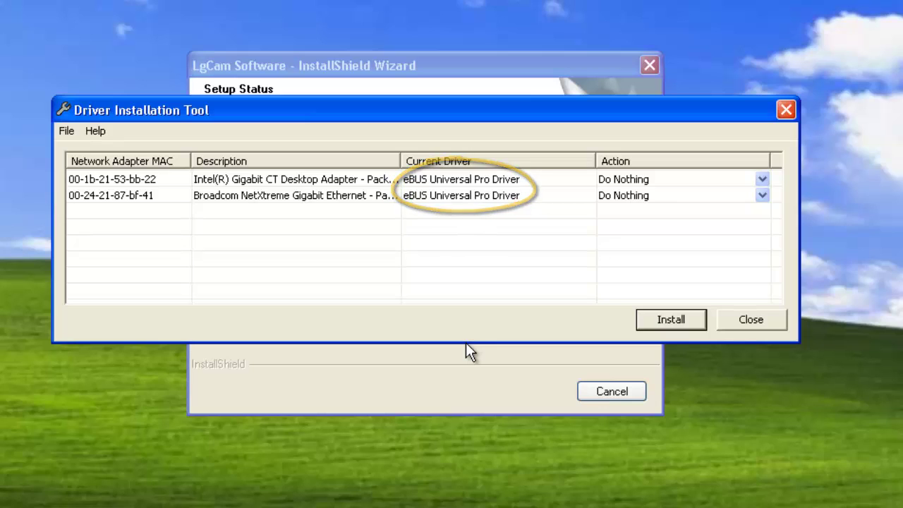
pyautogui.click(771, 317)
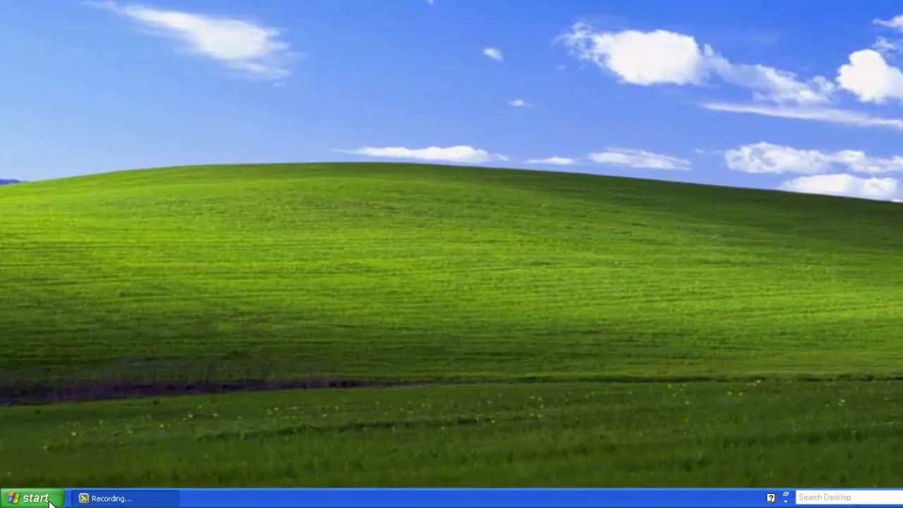
# Step: Launch LuCam.exe from the Lumenera LgCam program group
pyautogui.click(19, 500)
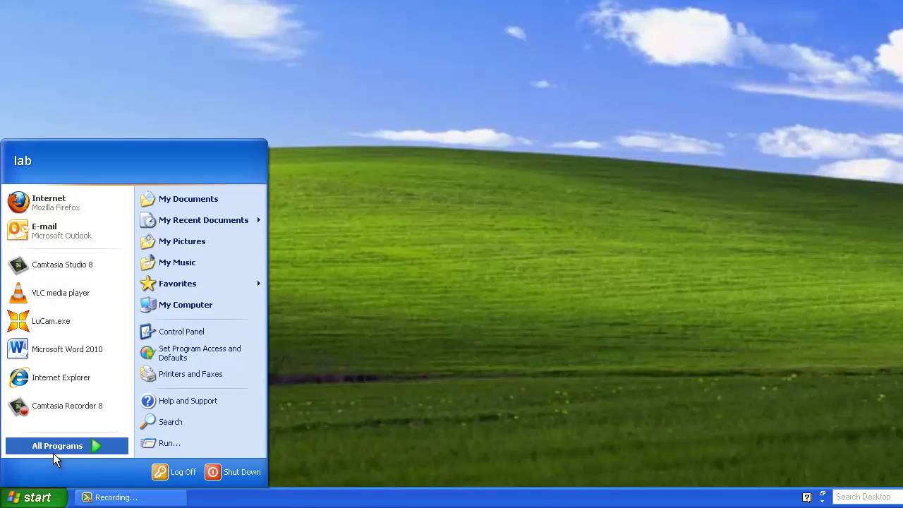
pyautogui.moveTo(53, 453)
pyautogui.moveTo(122, 449)
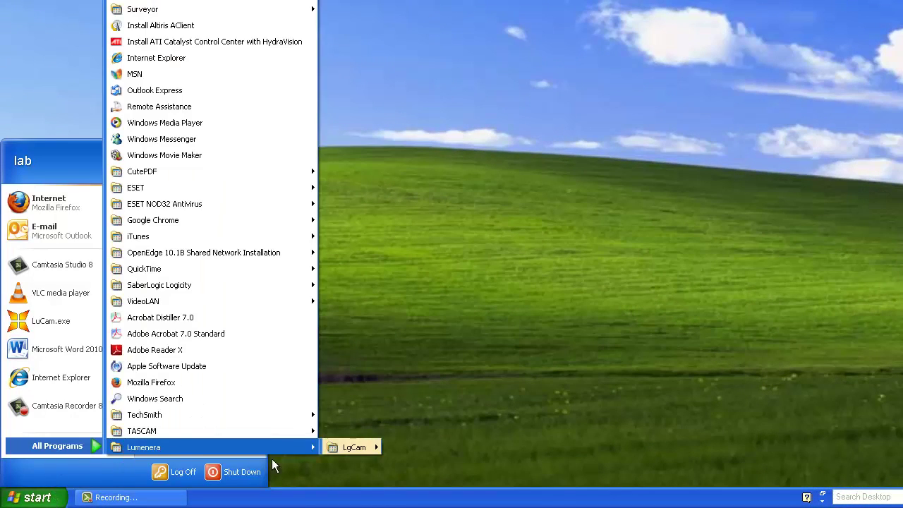
pyautogui.moveTo(340, 450)
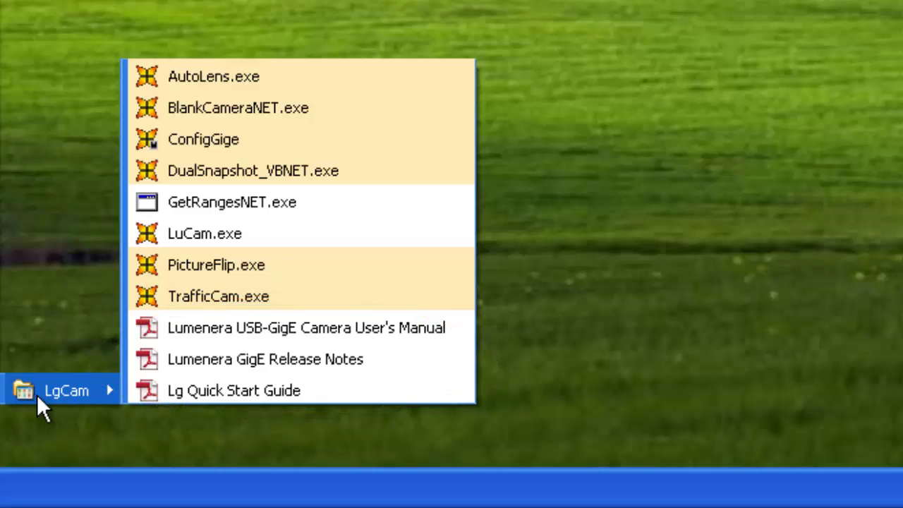
pyautogui.click(150, 237)
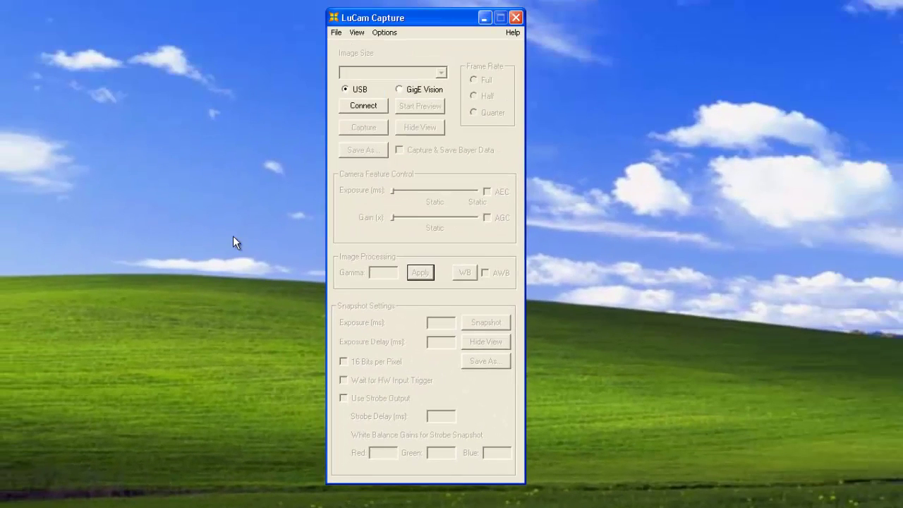
# Step: Connect to the GigE Vision camera and preview its live video, moving the capture window aside to view the image
pyautogui.click(363, 105)
pyautogui.click(409, 106)
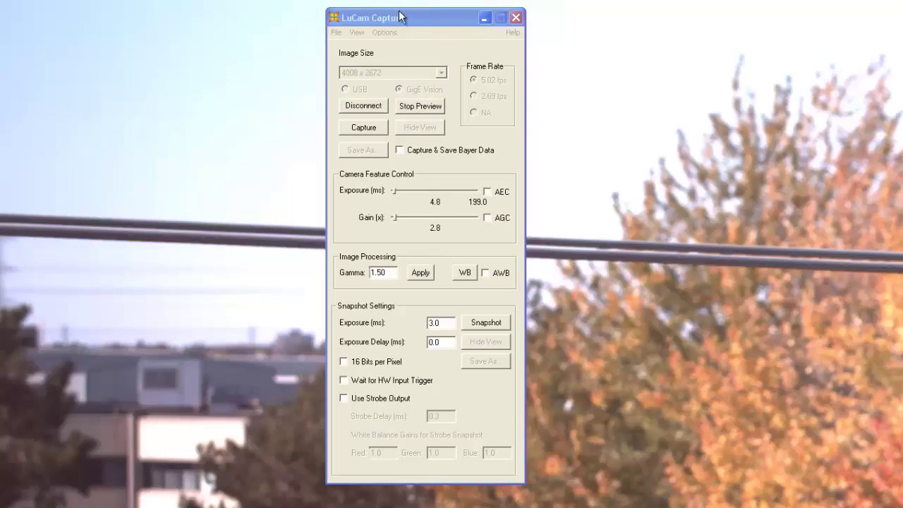
pyautogui.moveTo(428, 17); pyautogui.dragTo(3, 176)
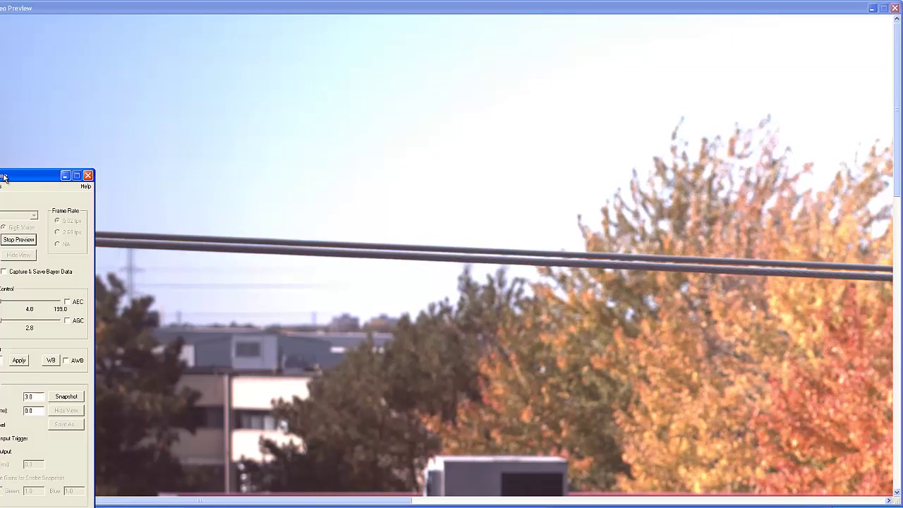
pyautogui.moveTo(3, 176); pyautogui.dragTo(245, 115)
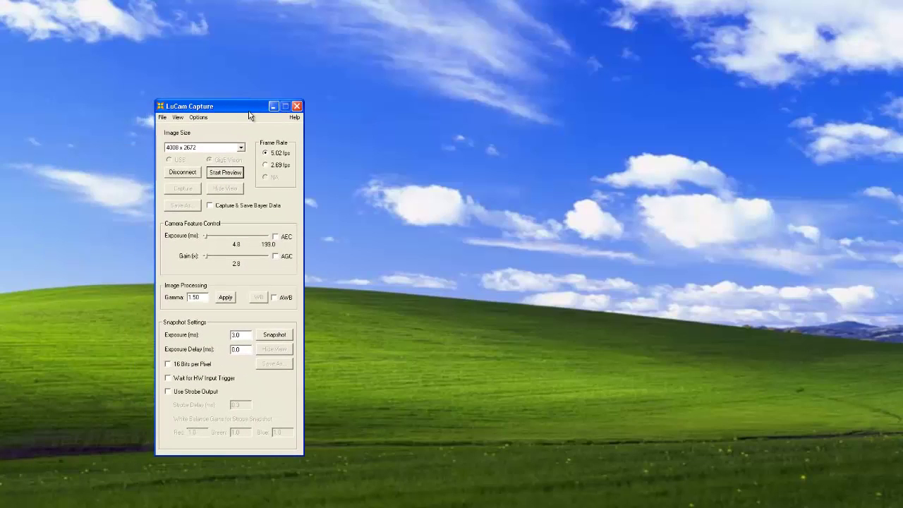